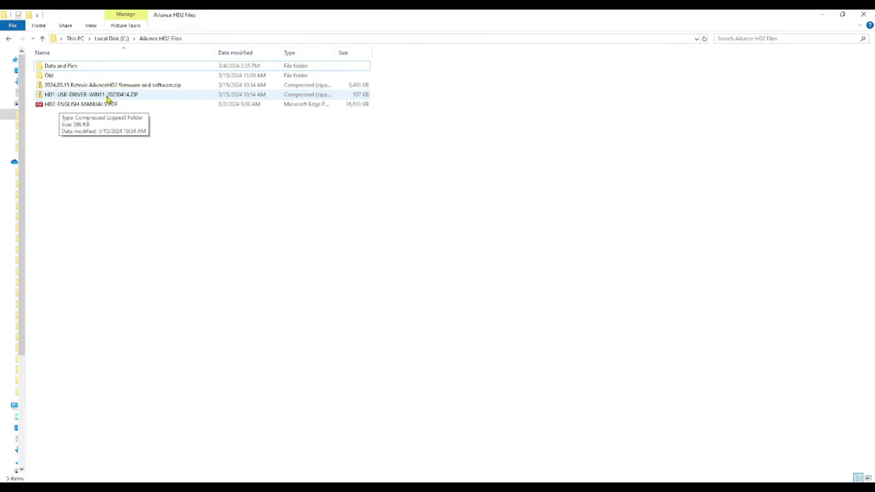
pyautogui.rightClick(108, 99)
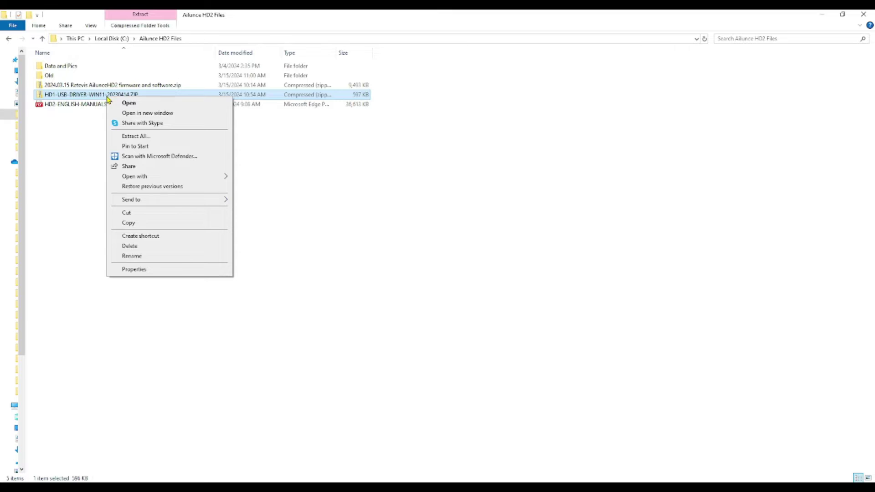
pyautogui.click(143, 137)
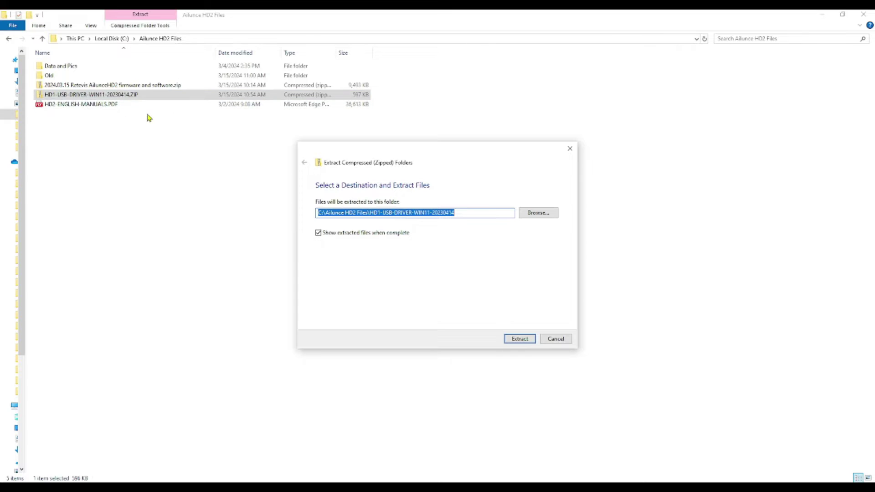
pyautogui.click(519, 339)
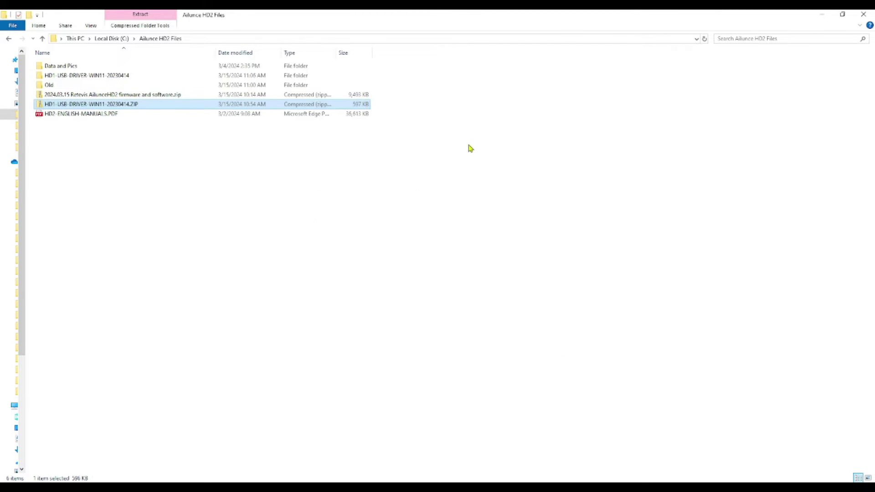
pyautogui.doubleClick(118, 76)
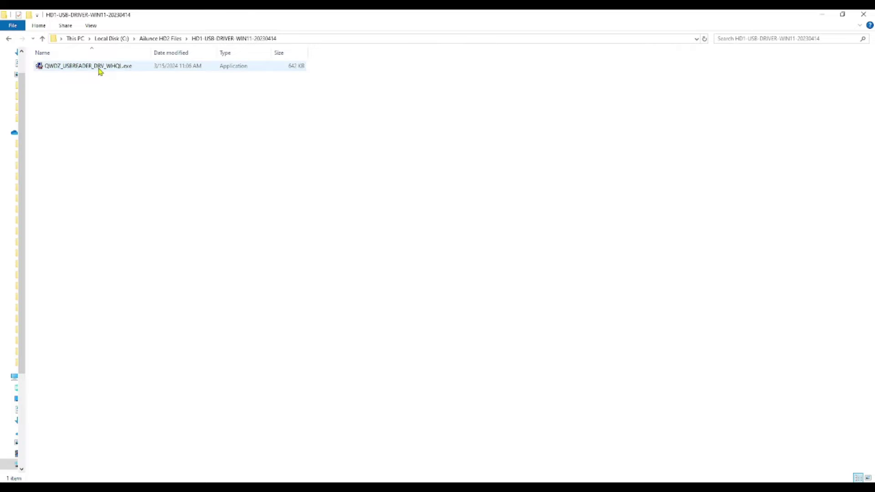
# Step: Run the QWDZ driver installer past the SmartScreen warning and install the USB READER driver
pyautogui.doubleClick(99, 67)
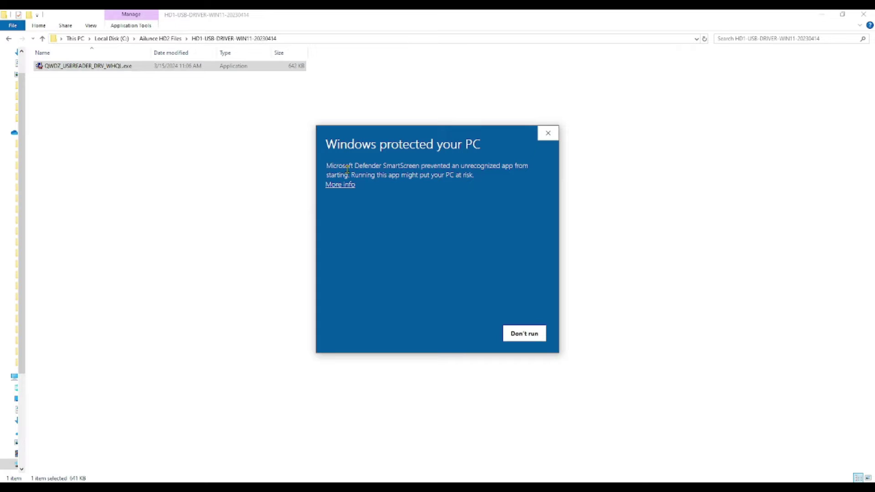
pyautogui.click(339, 185)
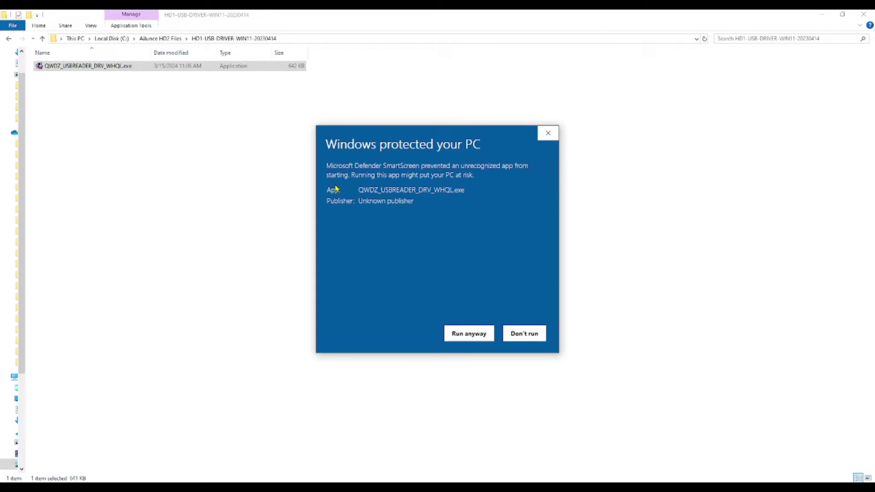
pyautogui.click(479, 335)
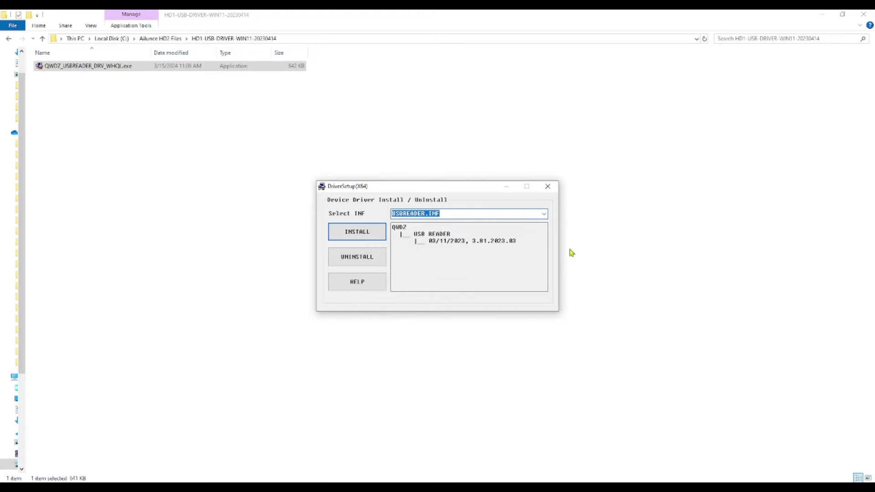
pyautogui.click(359, 236)
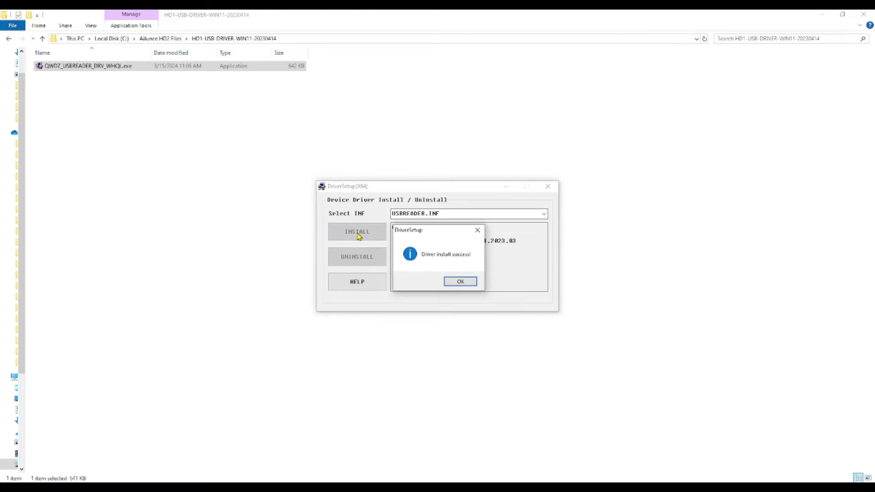
pyautogui.click(465, 282)
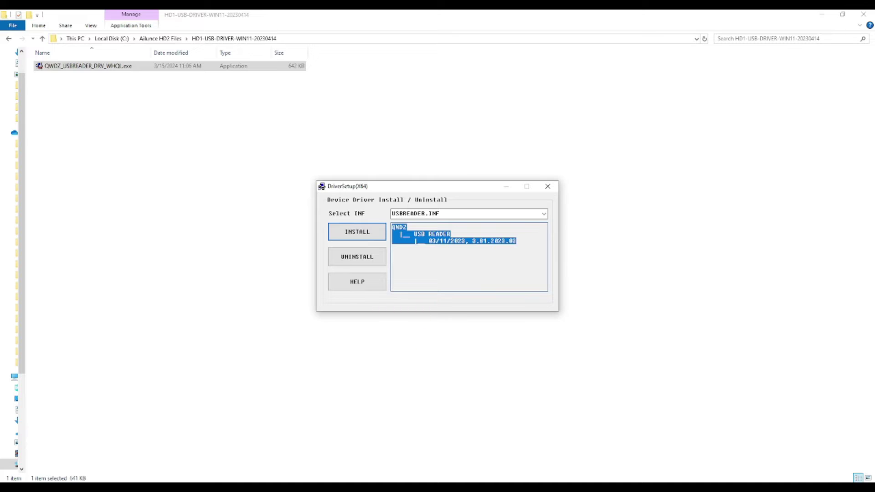
# Step: Close DriverSetup and confirm USB READER (COM7) is listed under Ports (COM & LPT)
pyautogui.hotkey('alt', 'F4')
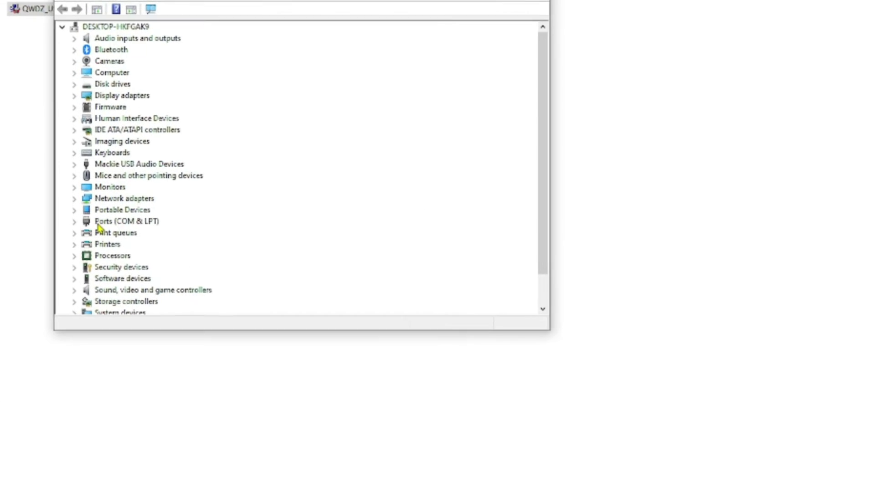
pyautogui.doubleClick(97, 228)
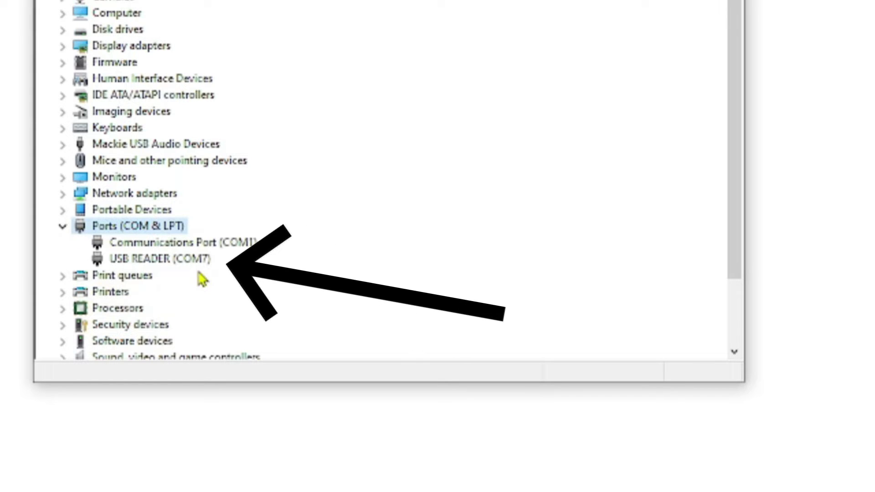
pyautogui.click(152, 260)
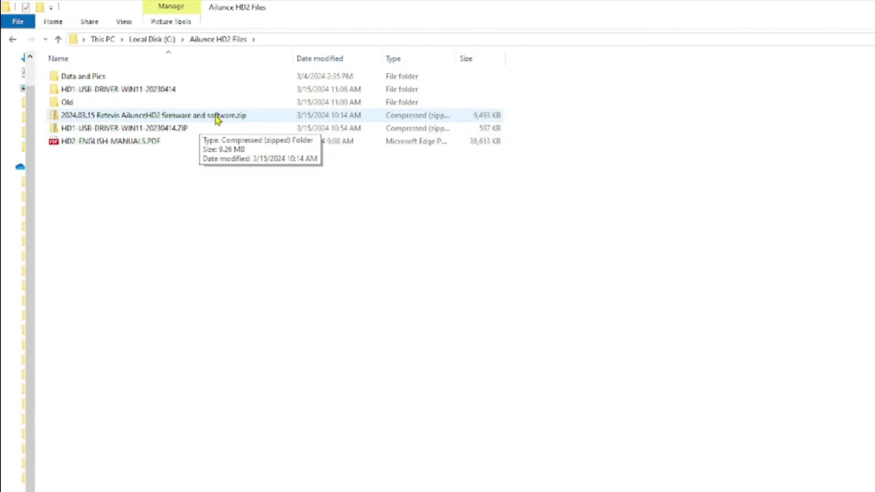
# Step: Extract the 2024.03.15 firmware and software zip and open the extracted folder
pyautogui.rightClick(217, 117)
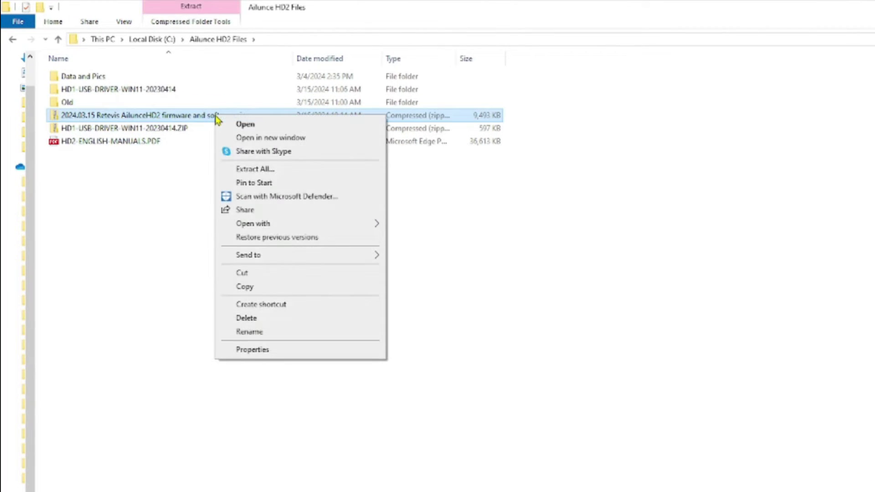
pyautogui.click(252, 169)
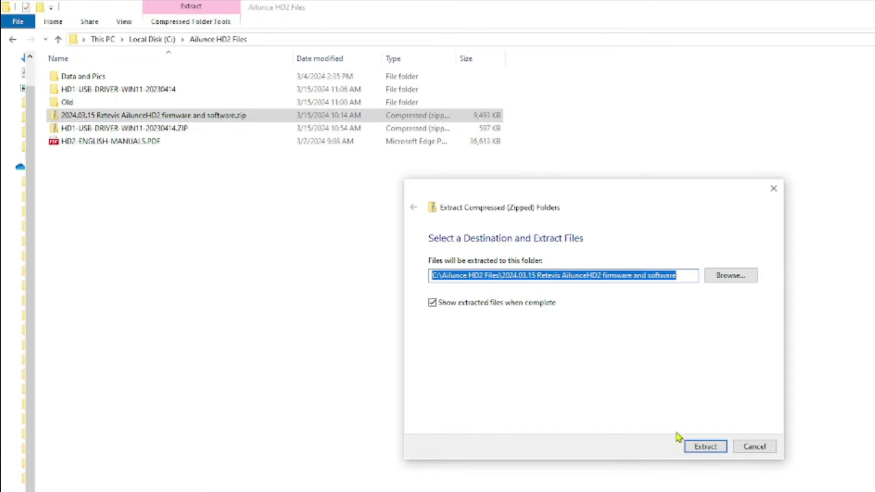
pyautogui.click(704, 447)
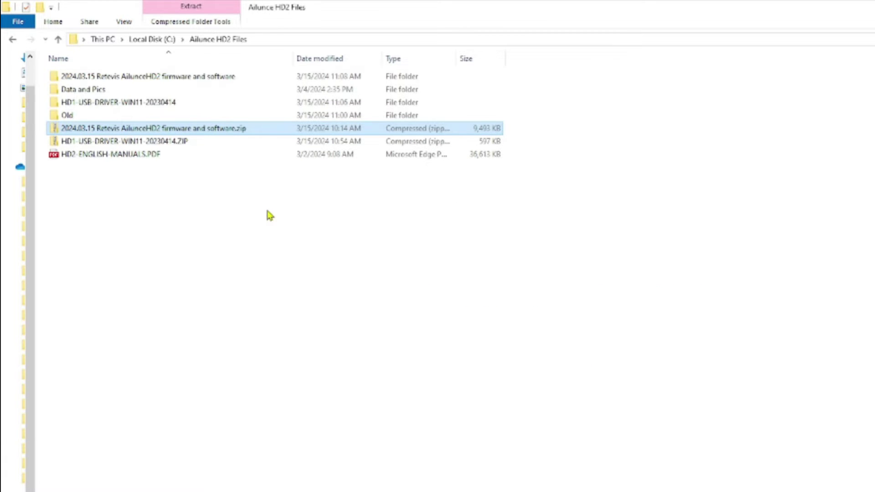
pyautogui.doubleClick(176, 76)
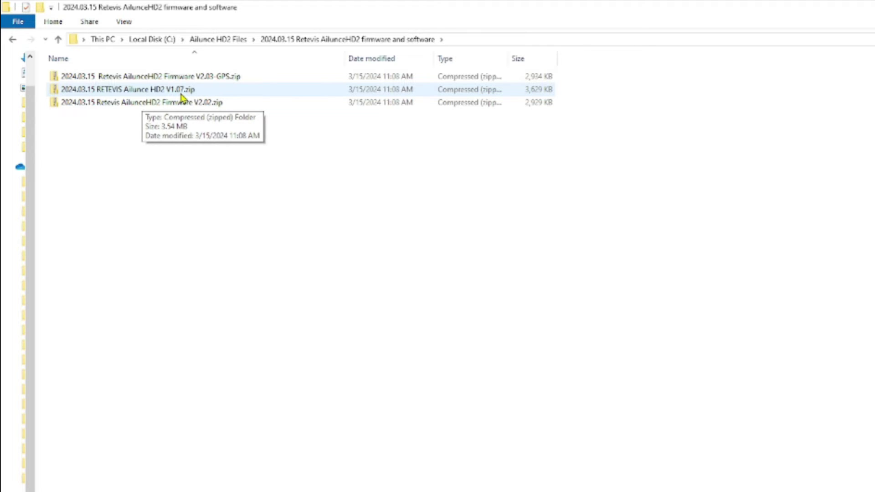
# Step: Extract the RETEVIS Ailunce HD2 V1.07 zip and launch the HD2 installer inside it
pyautogui.rightClick(180, 91)
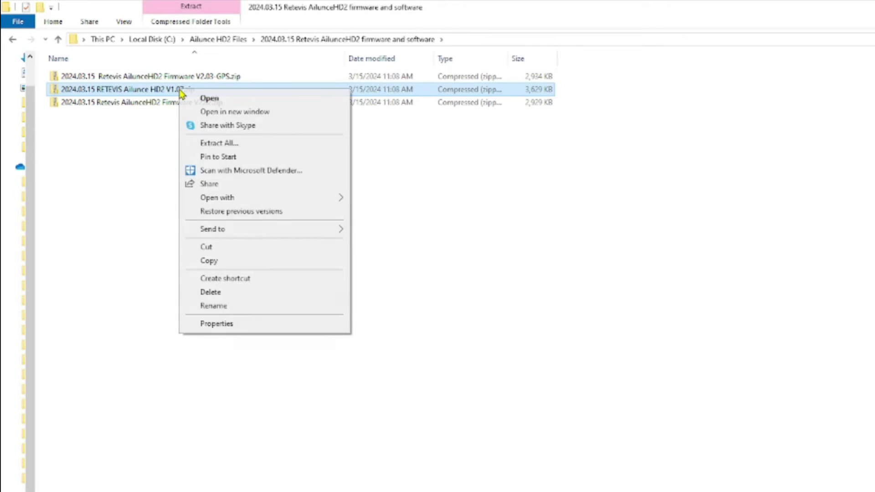
pyautogui.click(208, 144)
pyautogui.click(705, 445)
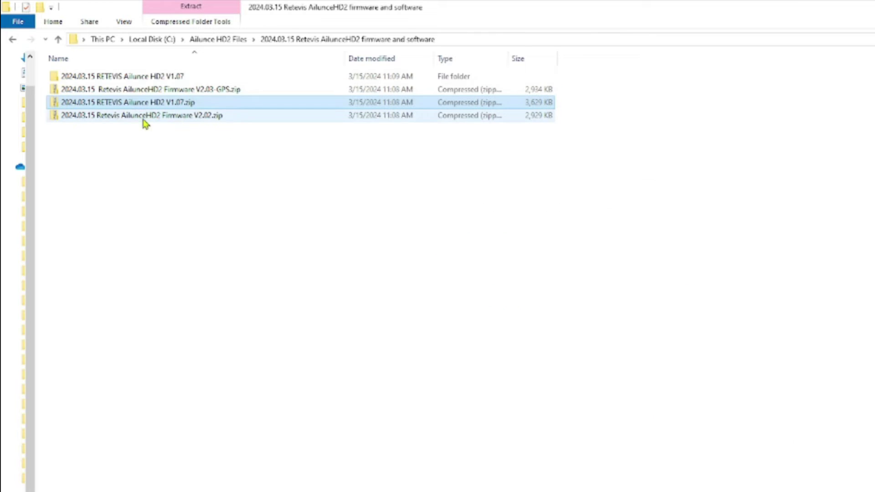
pyautogui.doubleClick(149, 77)
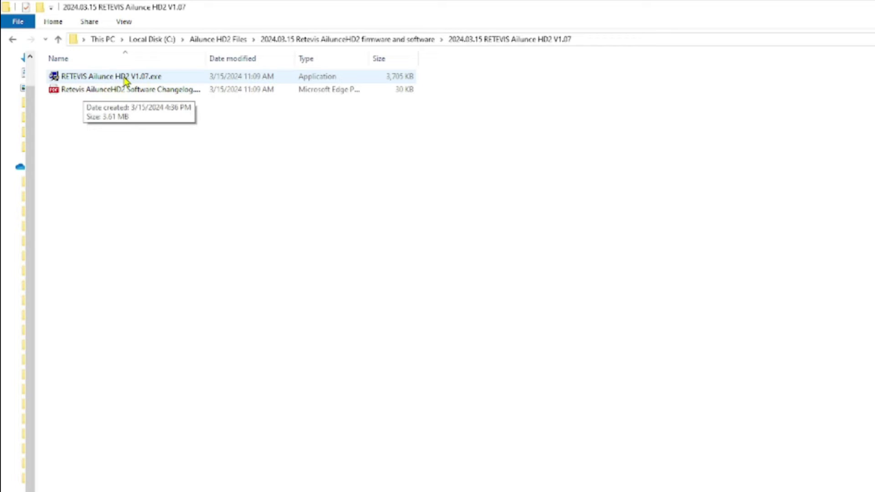
pyautogui.doubleClick(125, 78)
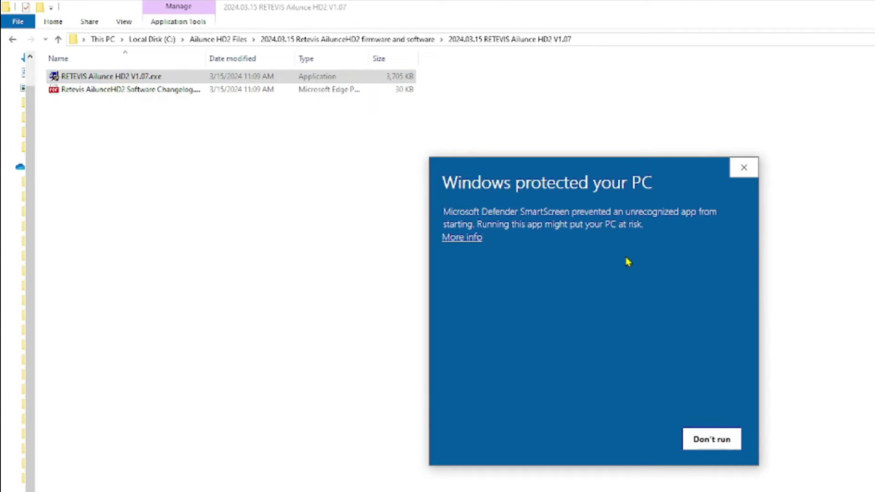
# Step: Run the HD2 installer anyway, install V1.07 to the default Program Files (x86) folder, and launch it
pyautogui.click(475, 239)
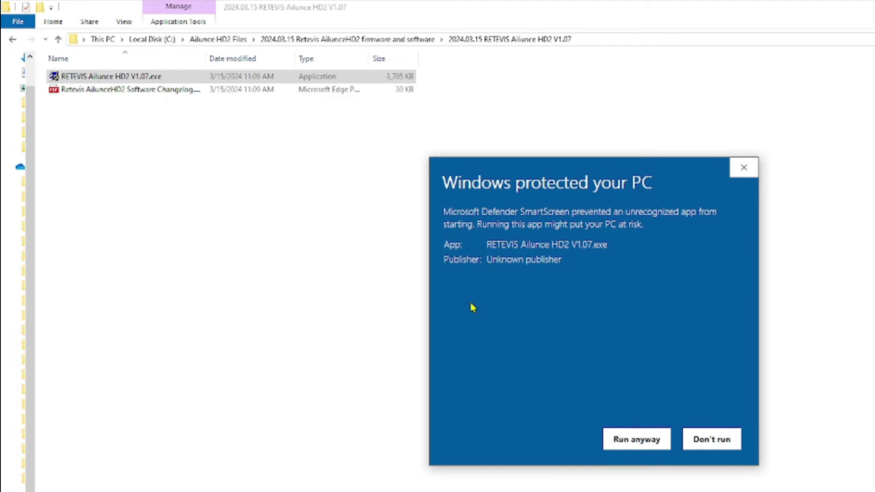
pyautogui.click(637, 439)
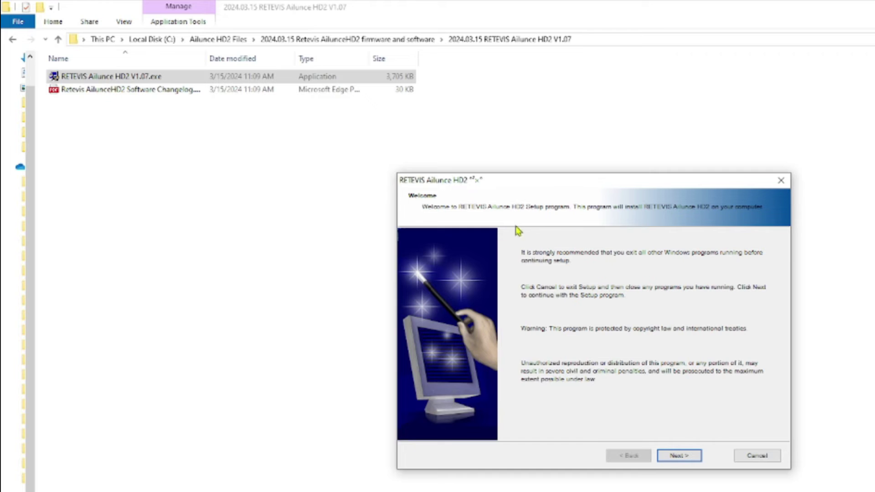
pyautogui.click(681, 457)
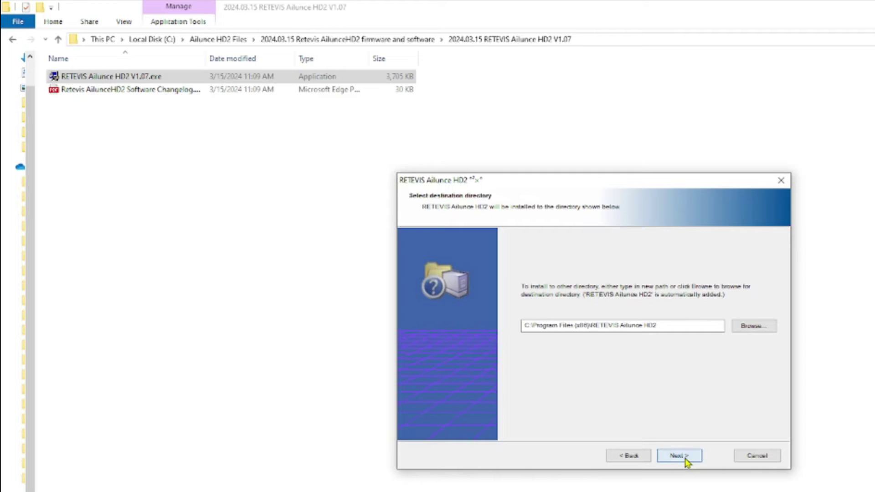
pyautogui.click(680, 456)
pyautogui.click(679, 456)
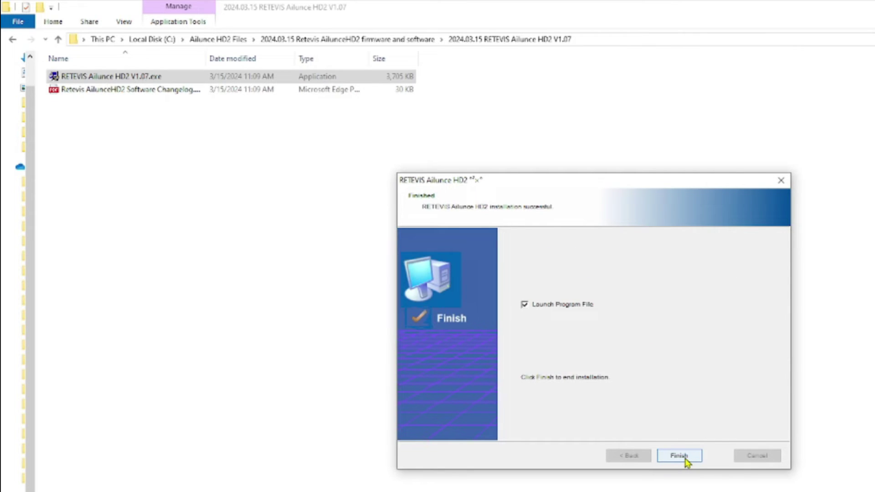
pyautogui.click(685, 459)
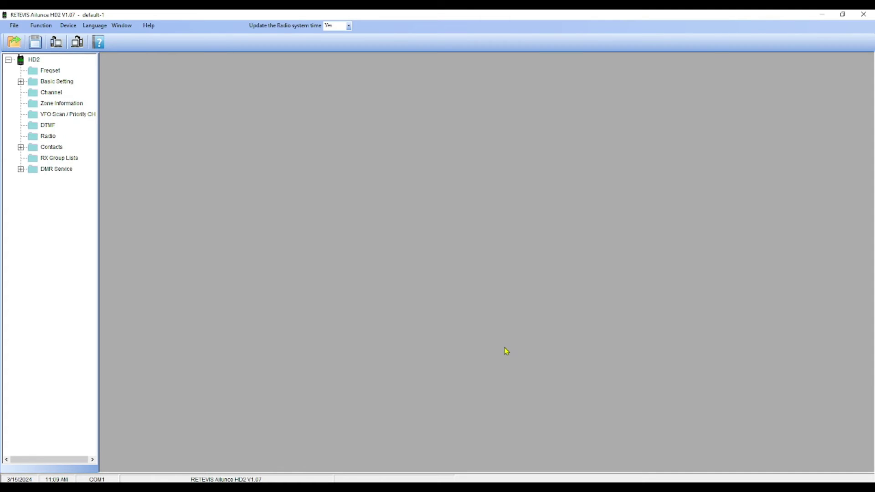
# Step: Set the CPS communication port to COM7, the USB reader's port, instead of COM1
pyautogui.click(69, 28)
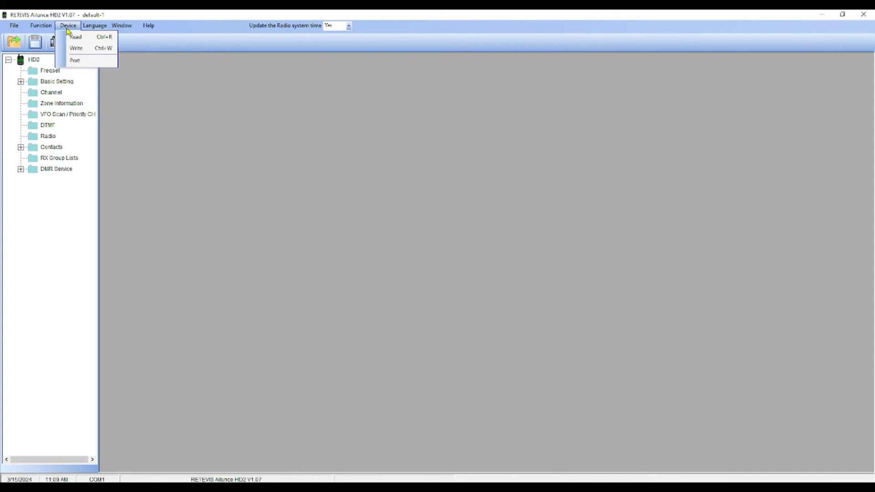
pyautogui.click(75, 61)
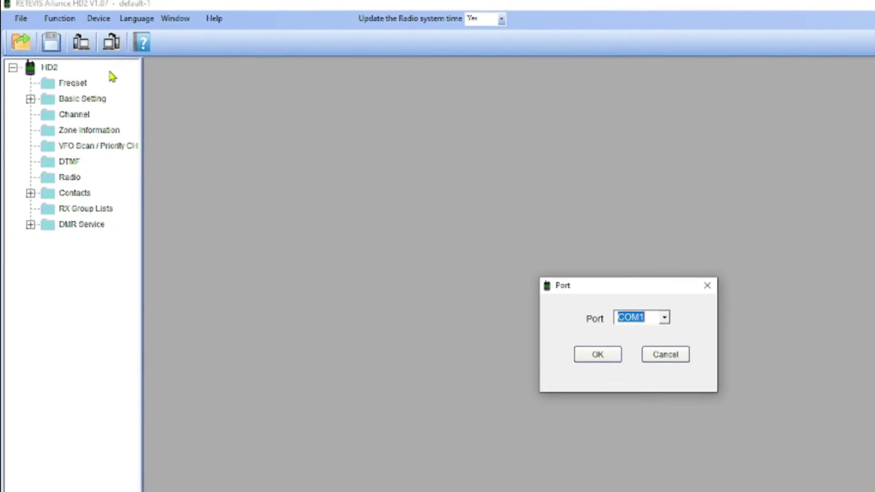
pyautogui.click(664, 318)
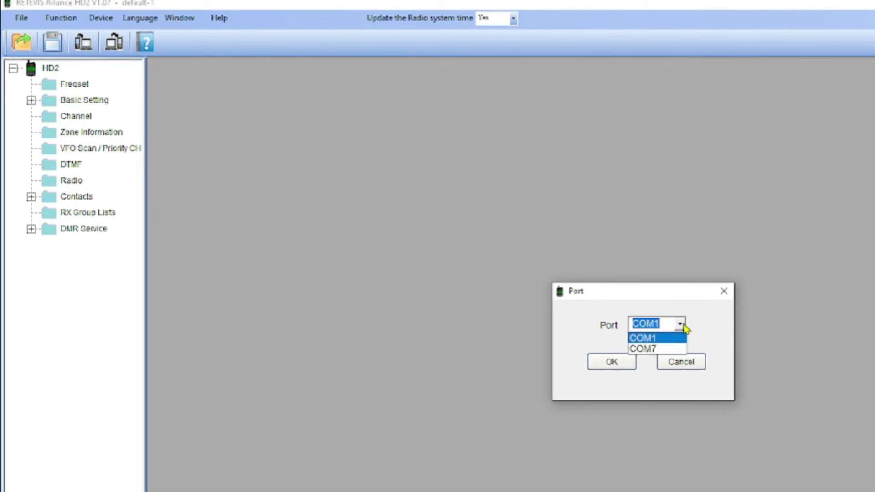
pyautogui.click(653, 349)
pyautogui.click(610, 370)
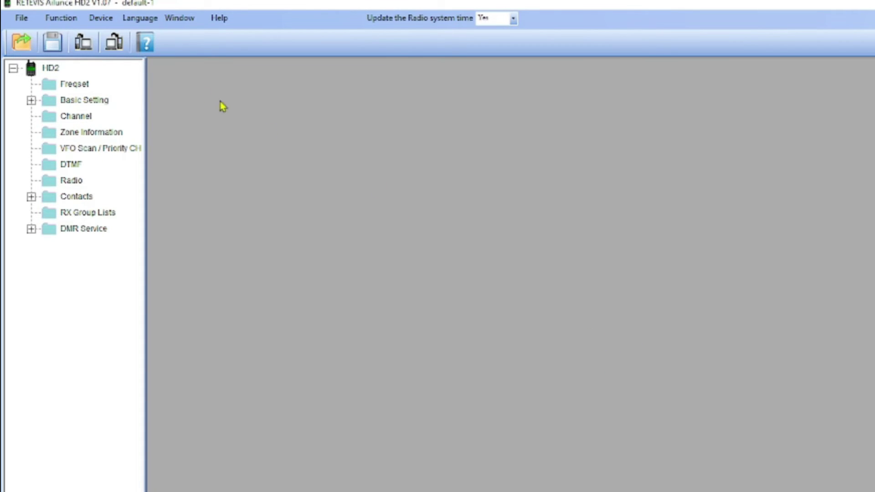
pyautogui.click(81, 43)
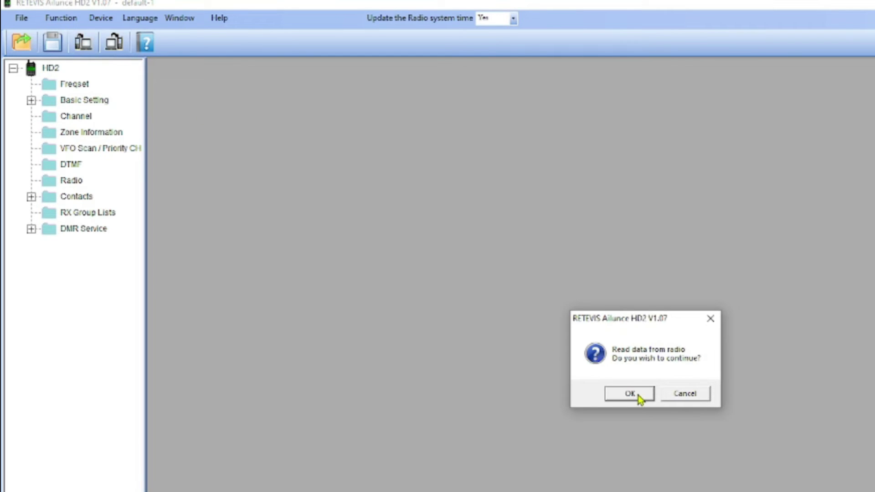
# Step: Confirm the read from the radio and dismiss the ReadOK! message
pyautogui.click(639, 399)
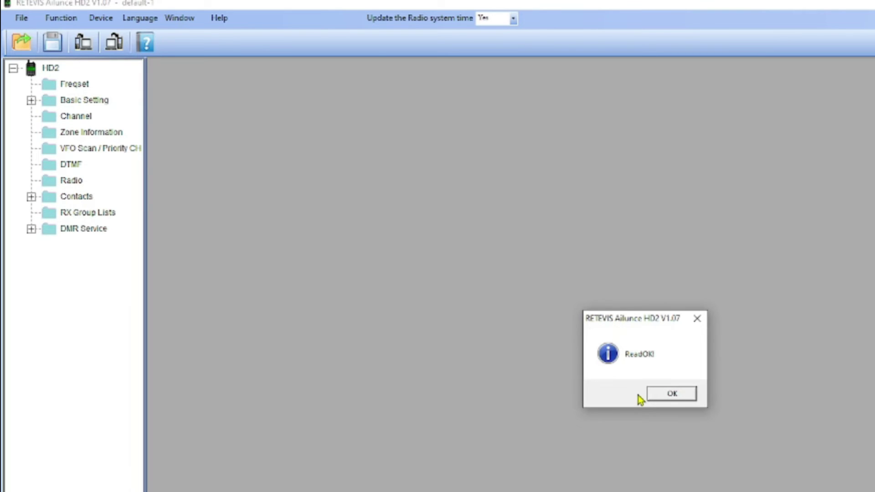
pyautogui.click(671, 395)
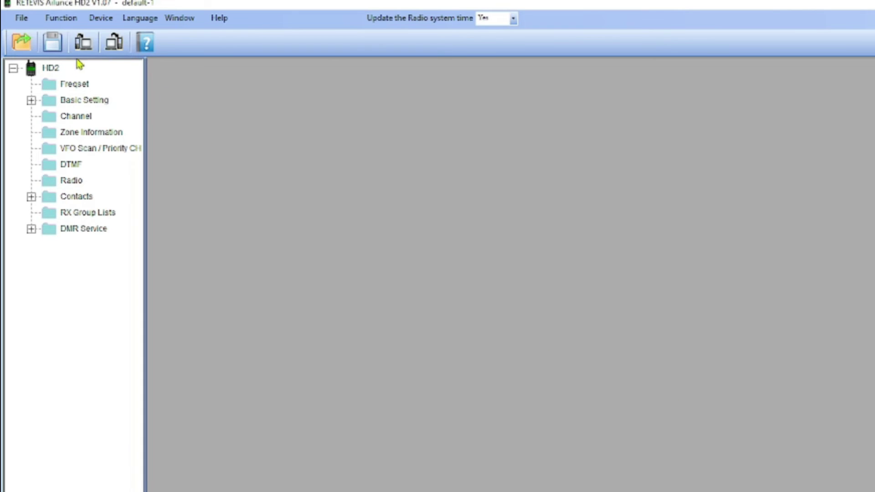
# Step: Open Freqset and switch the band plan to IARU Region 2 (TX A 144–148, TX B 420–450)
pyautogui.doubleClick(78, 86)
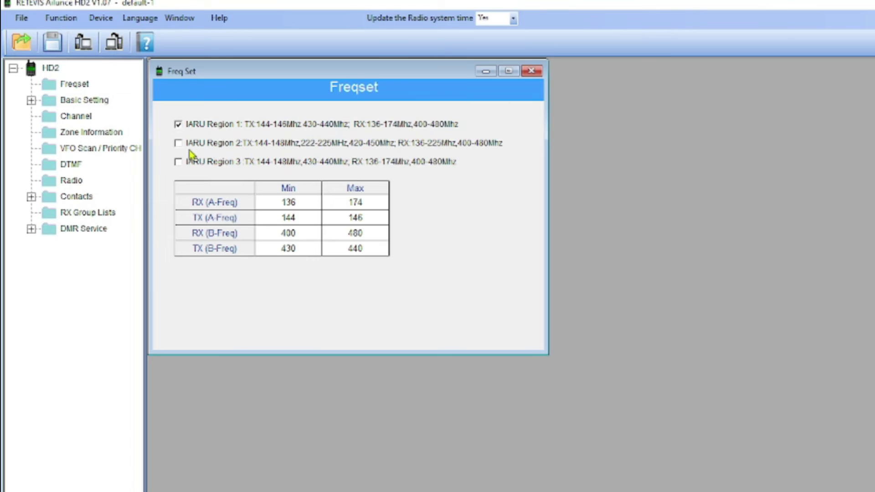
pyautogui.click(178, 143)
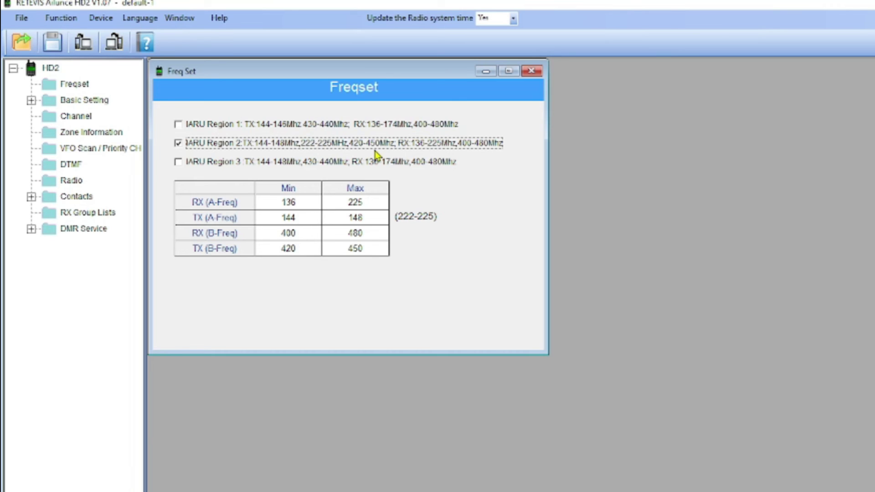
# Step: Write the codeplug with the IARU Region 2 Freqset settings to the radio and confirm
pyautogui.click(114, 43)
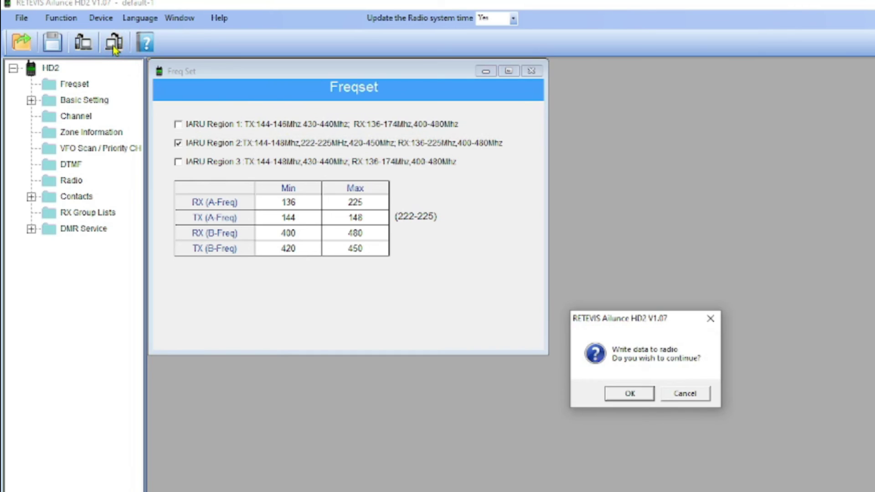
pyautogui.click(626, 394)
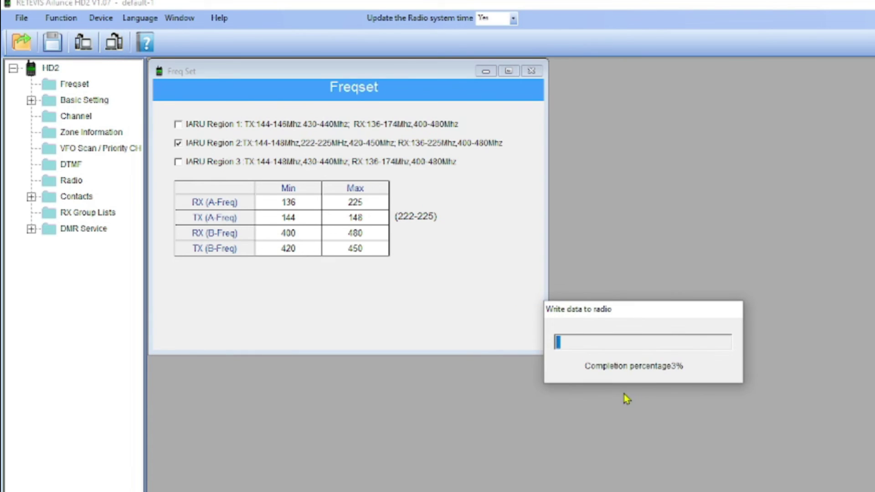